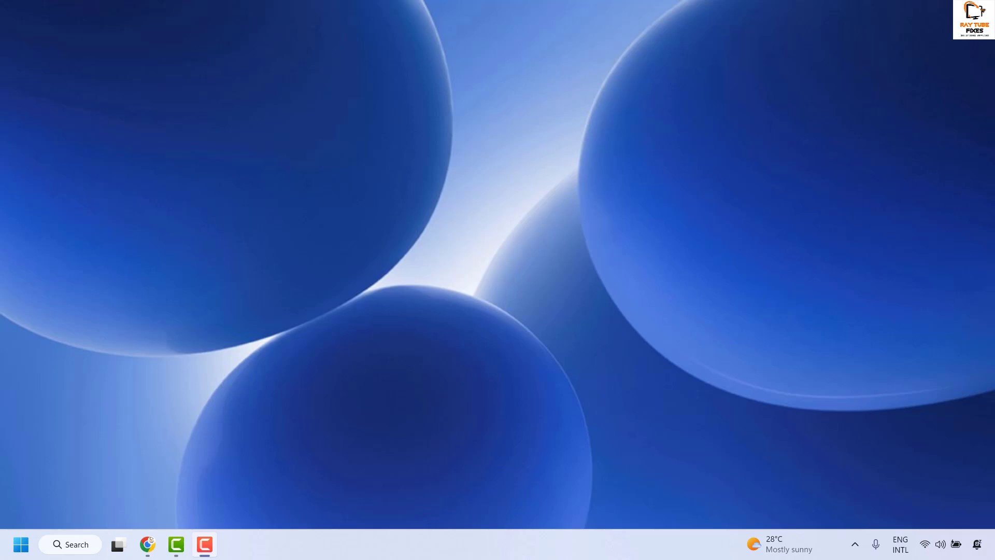
Step: Open Device Manager from the Start quick-link menu and move its window toward the centre
{"action": "left_click", "coordinate": [147, 544]}
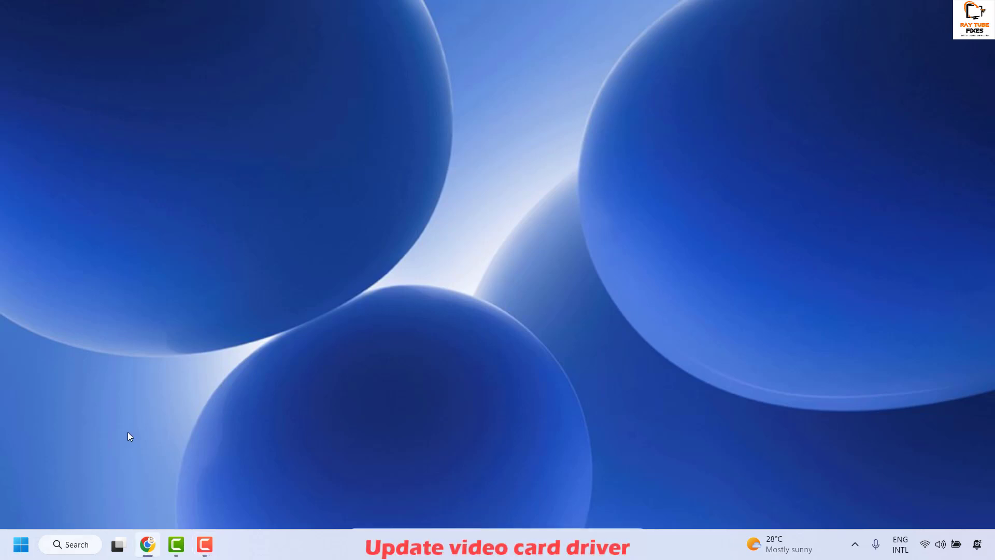
{"action": "right_click", "coordinate": [26, 548]}
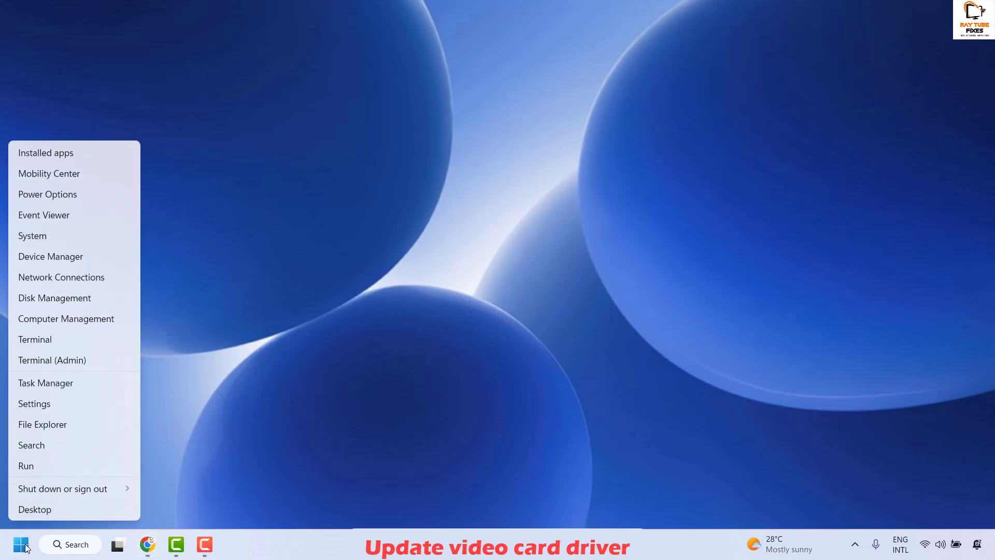
{"action": "left_click", "coordinate": [77, 257]}
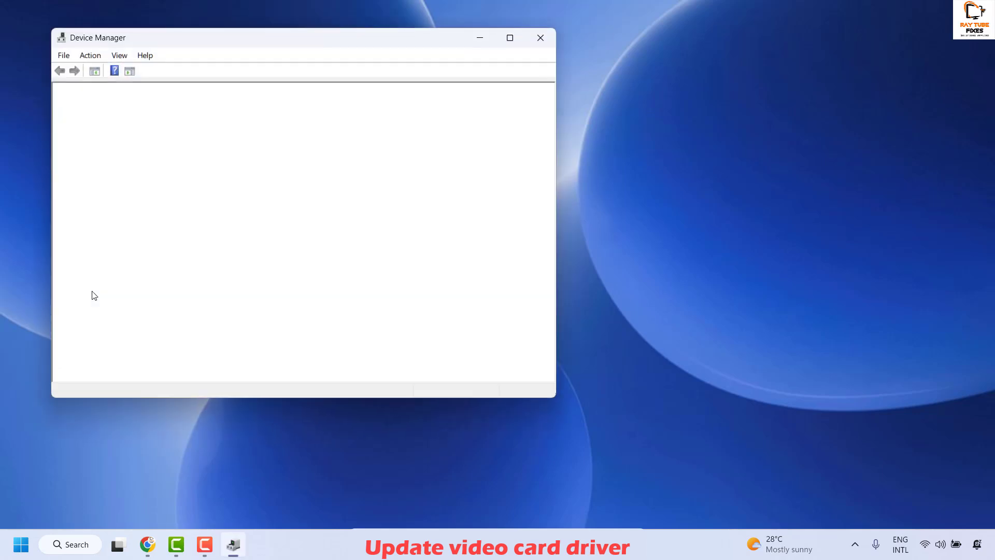
{"action": "left_click_drag", "start_coordinate": [371, 42], "coordinate": [590, 70]}
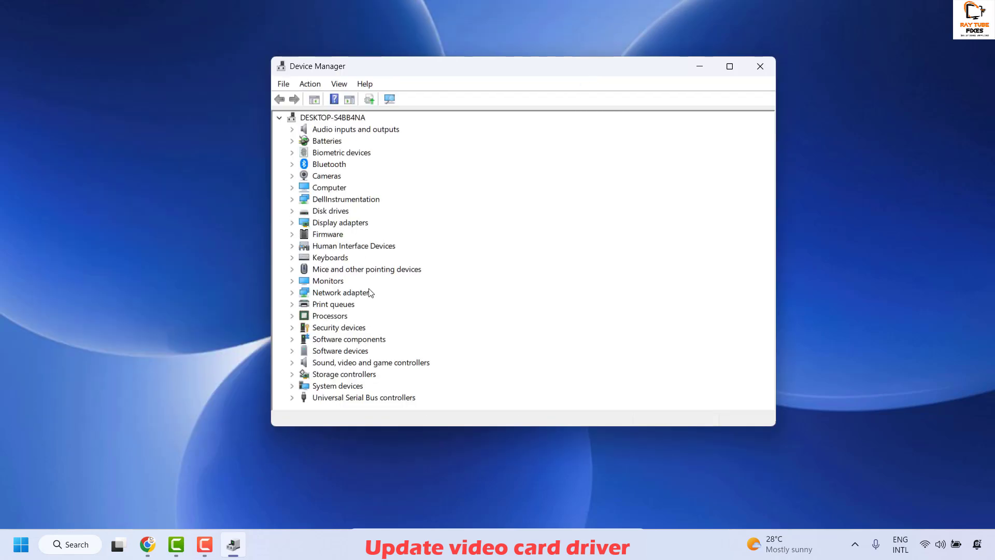
Step: Expand Display adapters, scan for hardware changes, and select Intel(R) UHD Graphics 620
{"action": "left_click", "coordinate": [291, 223]}
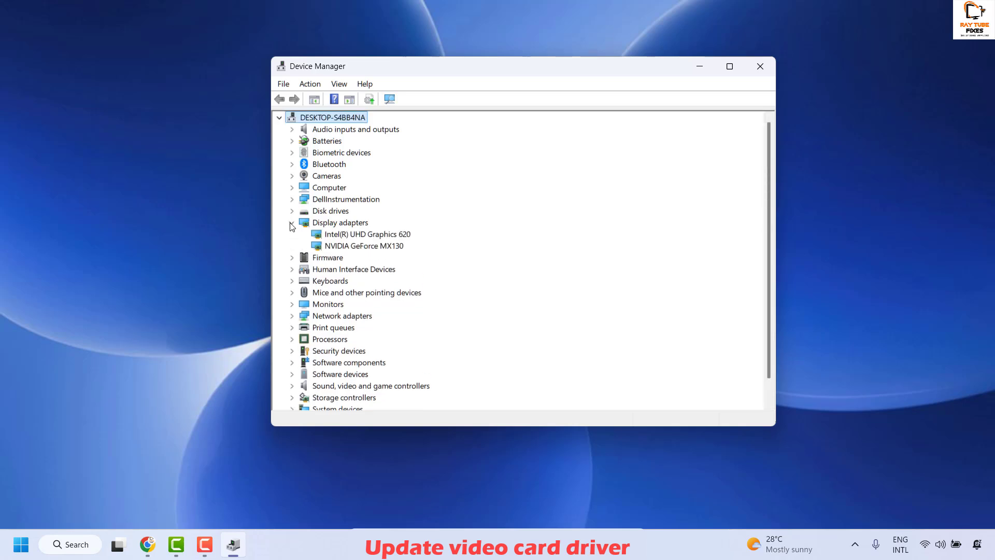
{"action": "right_click", "coordinate": [353, 227]}
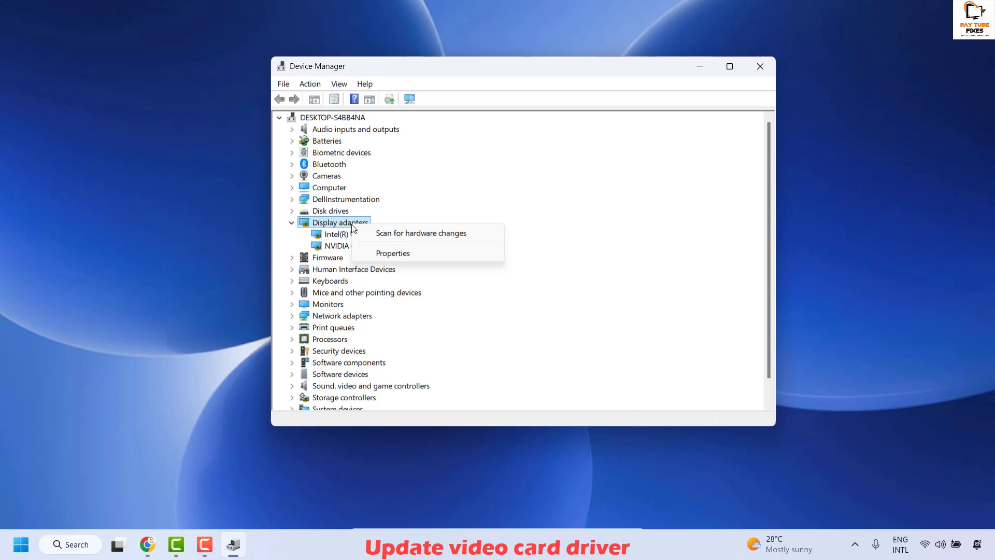
{"action": "left_click", "coordinate": [409, 240]}
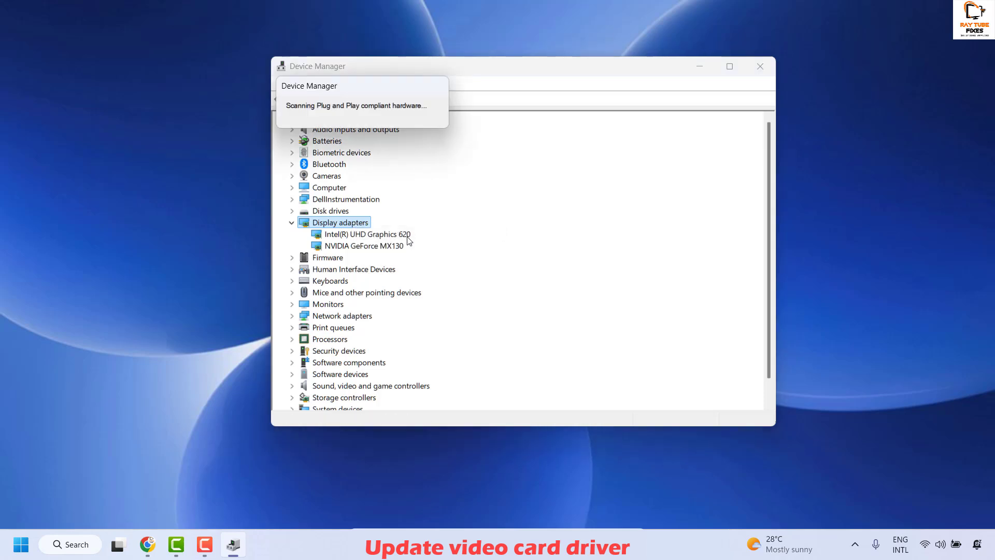
{"action": "left_click", "coordinate": [355, 238]}
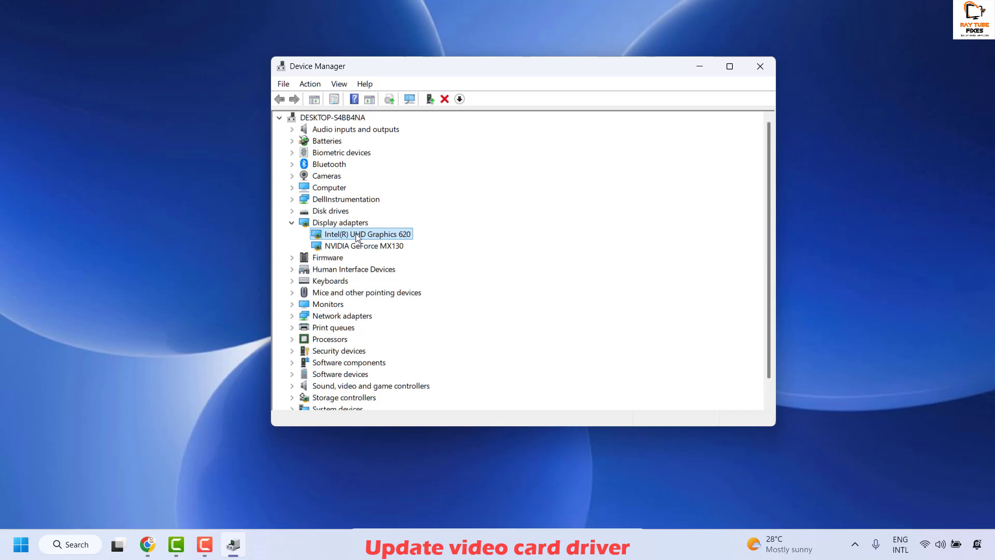
Step: Search automatically for an Intel UHD Graphics 620 driver; the best one is already installed
{"action": "right_click", "coordinate": [360, 239]}
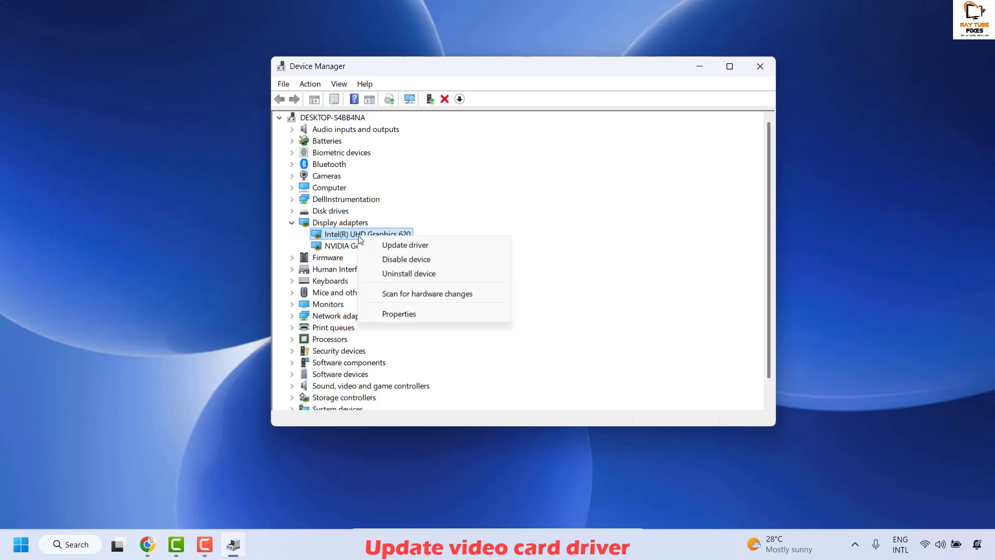
{"action": "left_click", "coordinate": [420, 249]}
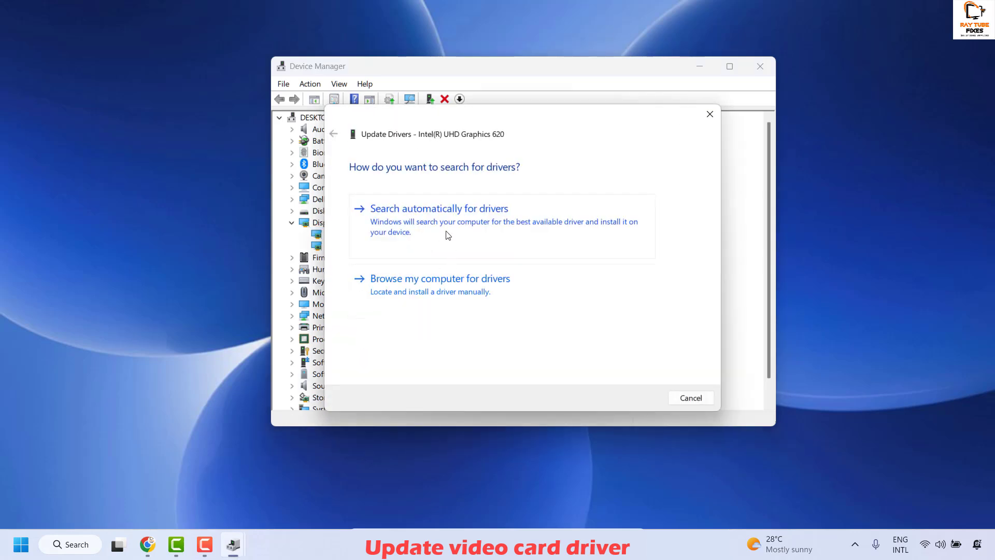
{"action": "left_click", "coordinate": [468, 226]}
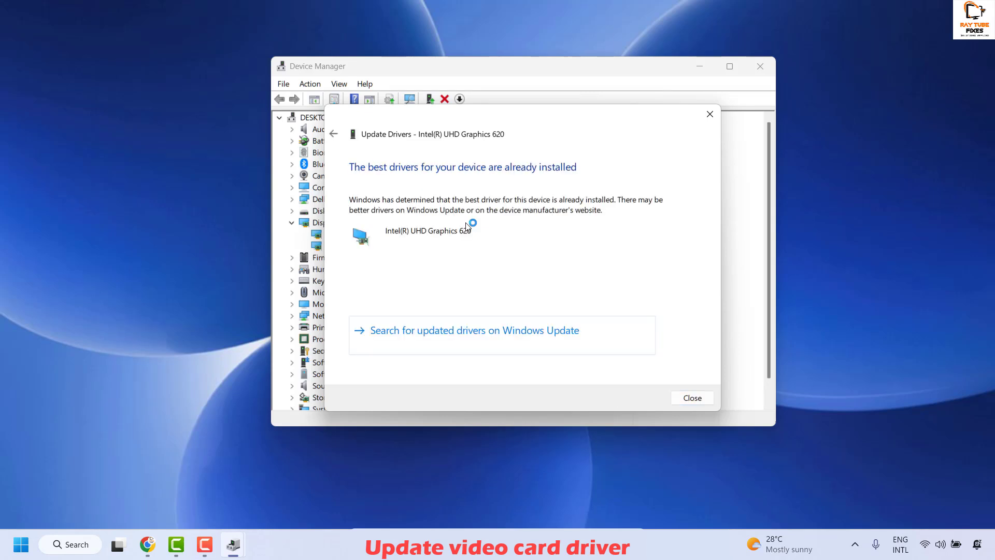
{"action": "left_click", "coordinate": [690, 400]}
Step: Run the automatic driver search for the NVIDIA GeForce MX130, then close Device Manager
{"action": "right_click", "coordinate": [373, 246]}
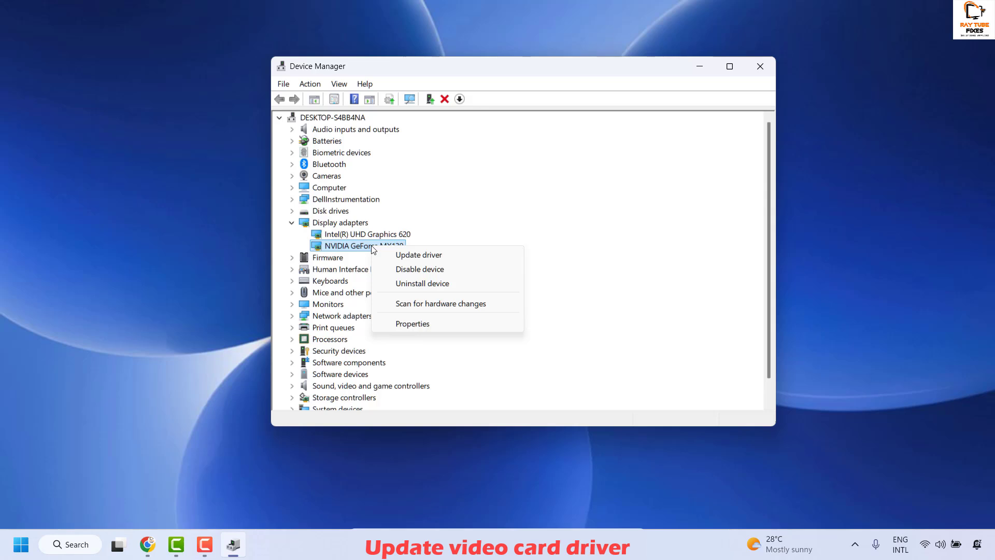
{"action": "left_click", "coordinate": [431, 261]}
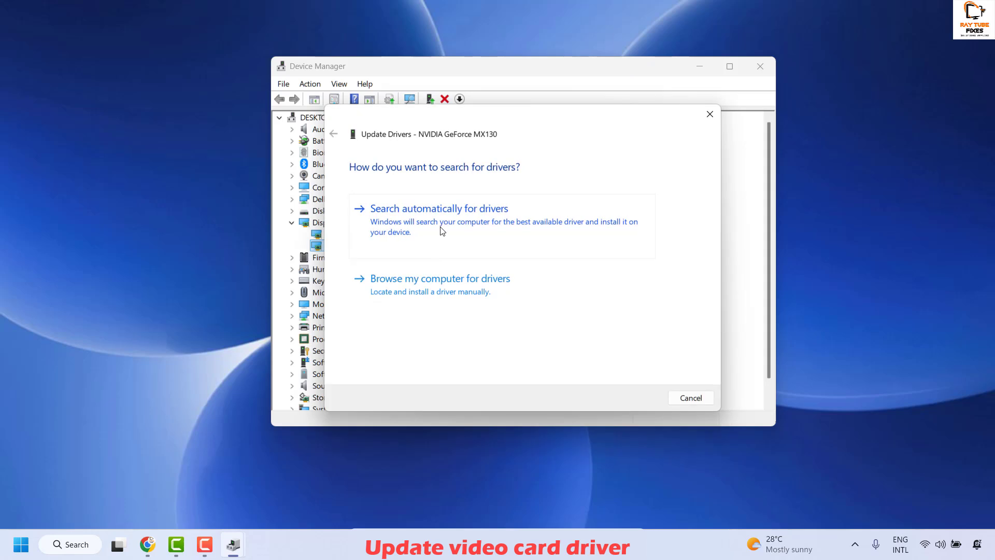
{"action": "left_click", "coordinate": [441, 230]}
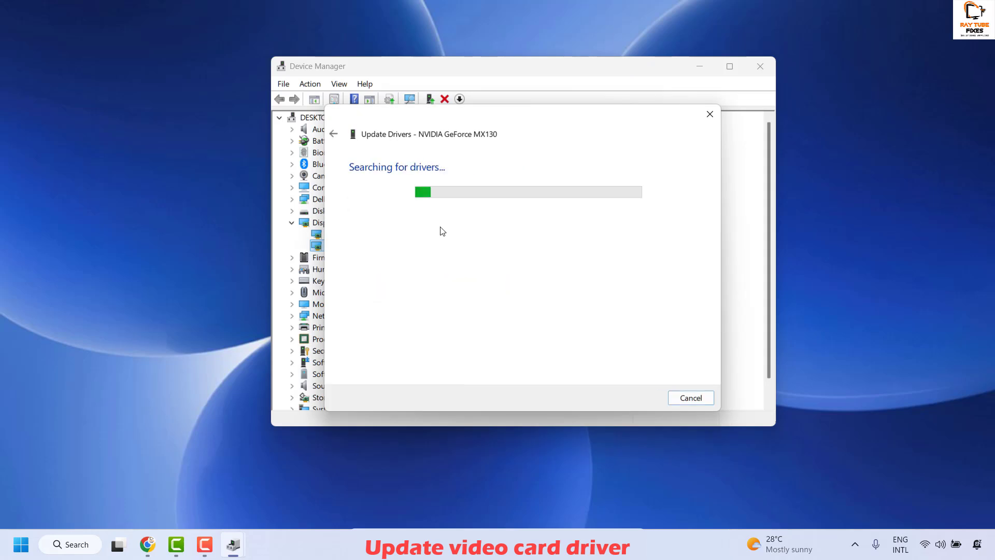
{"action": "left_click", "coordinate": [690, 398]}
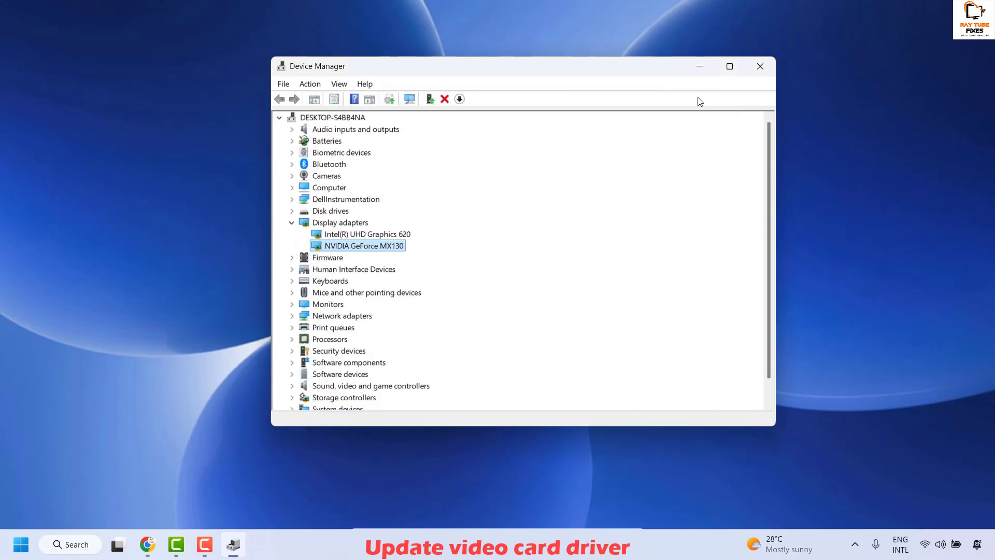
{"action": "left_click", "coordinate": [759, 65]}
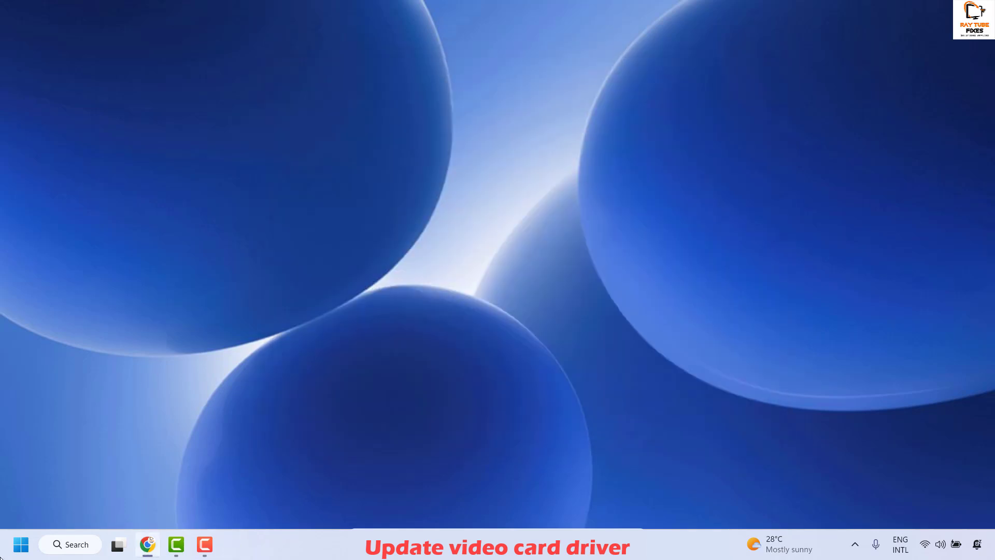
Step: In Settings > Windows Update, check for updates and go to Advanced options showing 1 optional update
{"action": "right_click", "coordinate": [17, 547]}
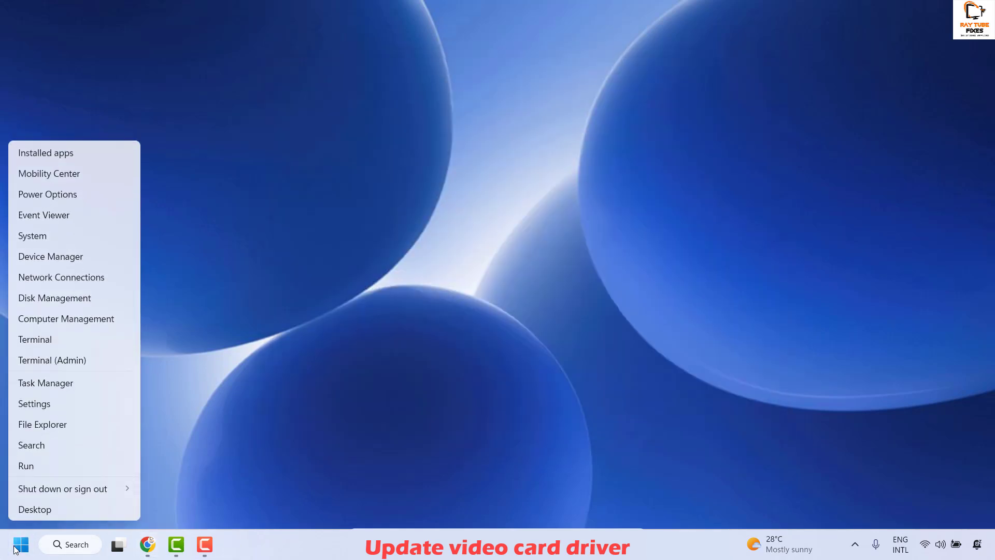
{"action": "left_click", "coordinate": [42, 406]}
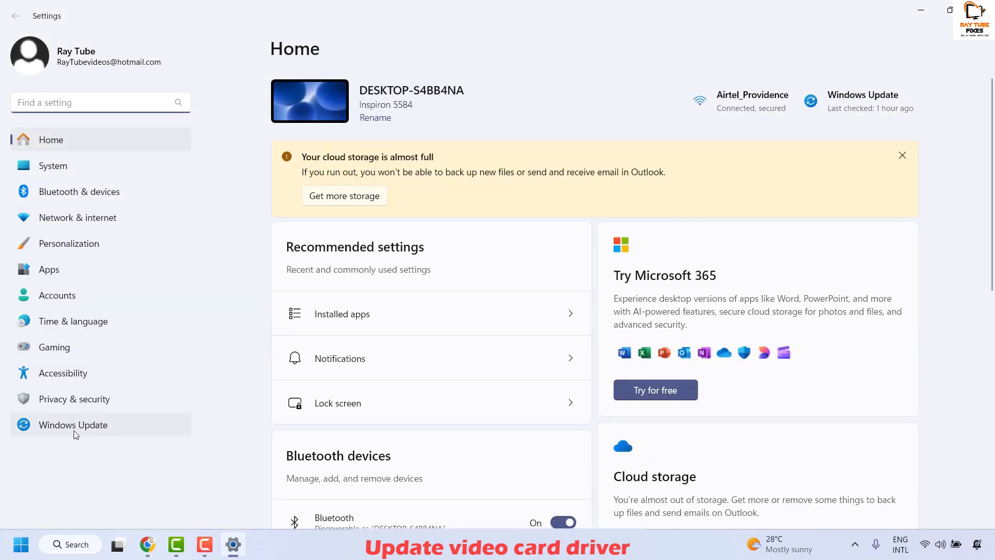
{"action": "left_click", "coordinate": [73, 430]}
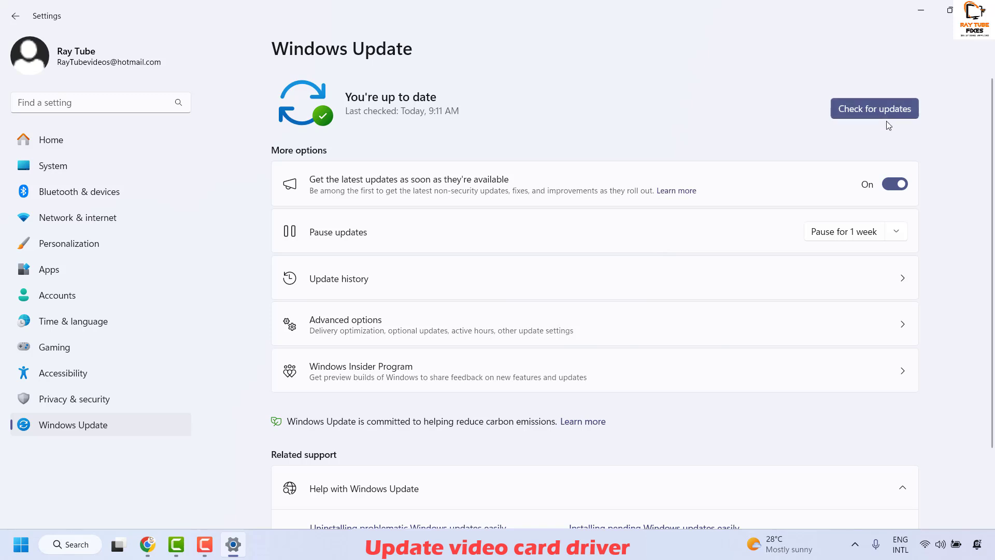
{"action": "left_click", "coordinate": [880, 109]}
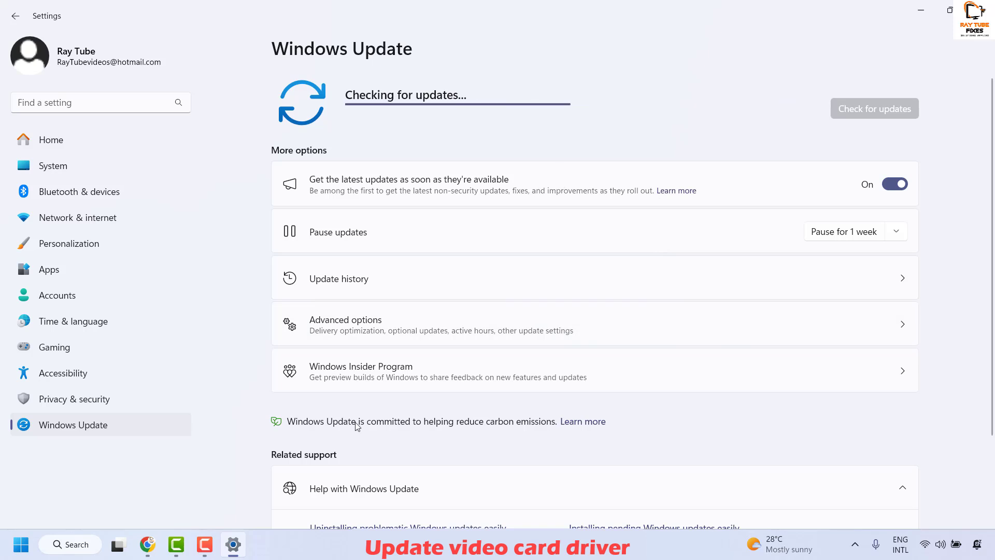
{"action": "left_click", "coordinate": [890, 331]}
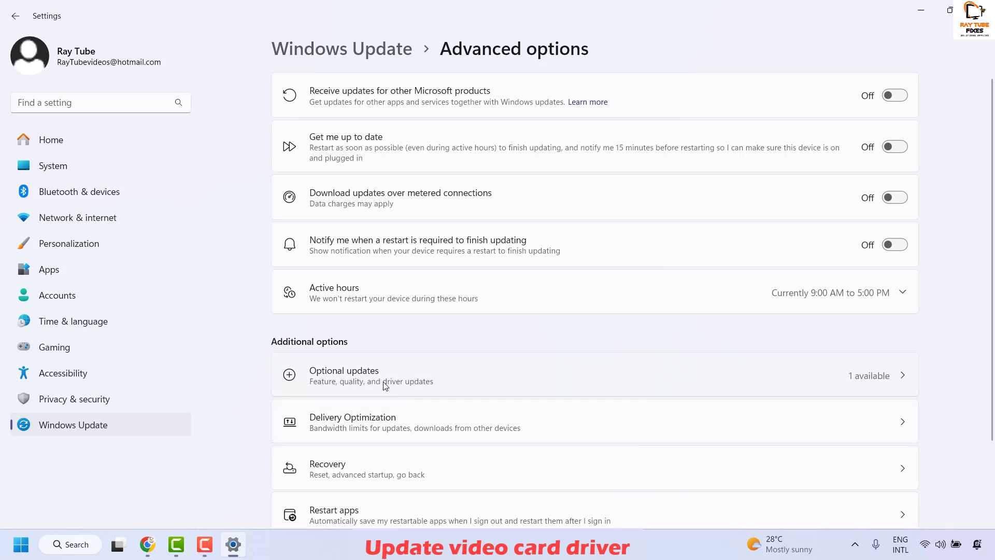
Step: Review the single optional driver update, then close Settings
{"action": "left_click", "coordinate": [904, 380]}
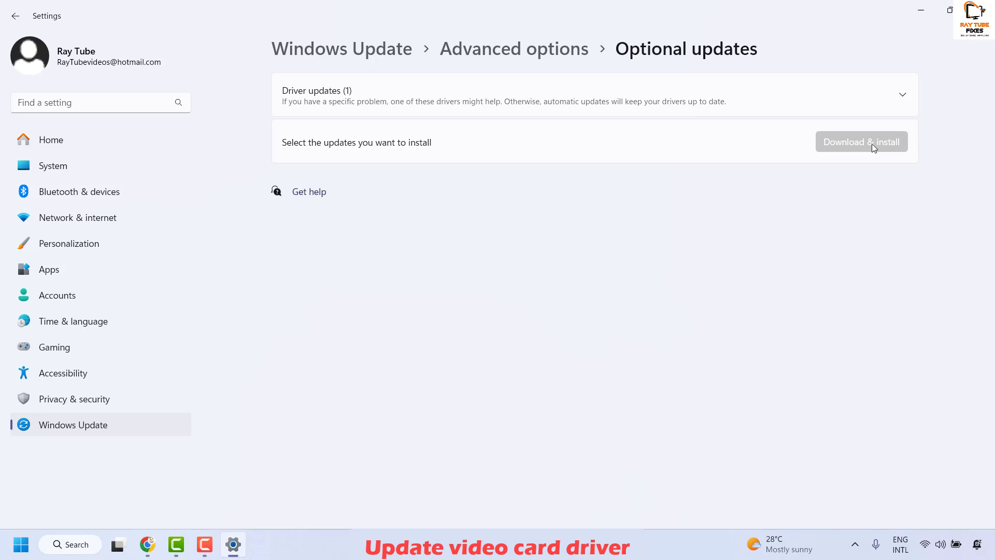
{"action": "left_click", "coordinate": [978, 9]}
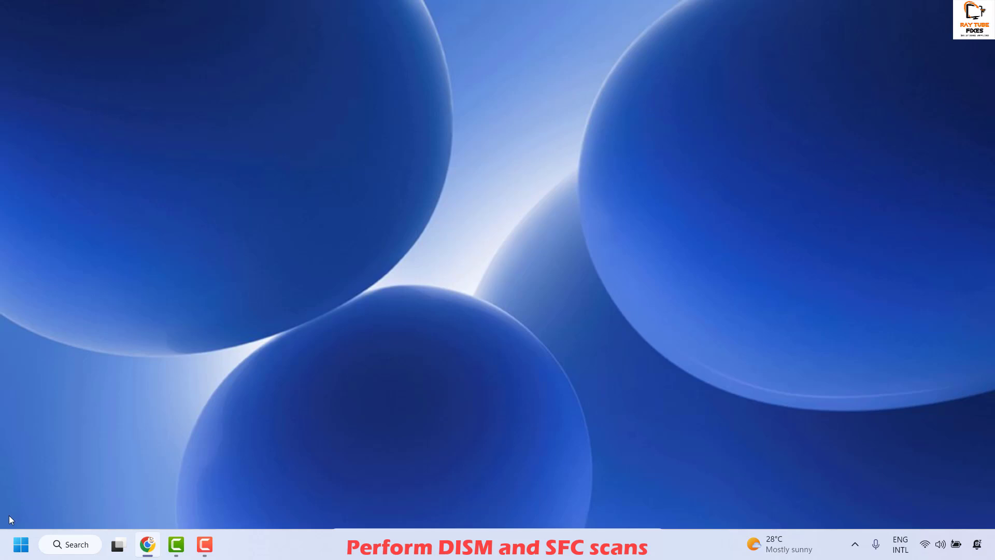
Step: Search for cmd and run Command Prompt as administrator
{"action": "left_click", "coordinate": [73, 544]}
{"action": "type", "text": "c"}
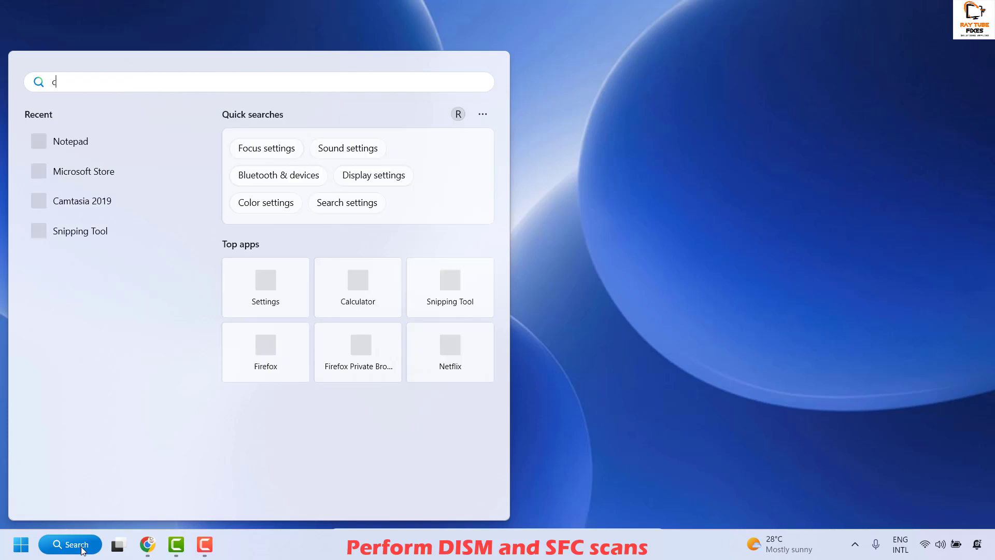
{"action": "type", "text": "md"}
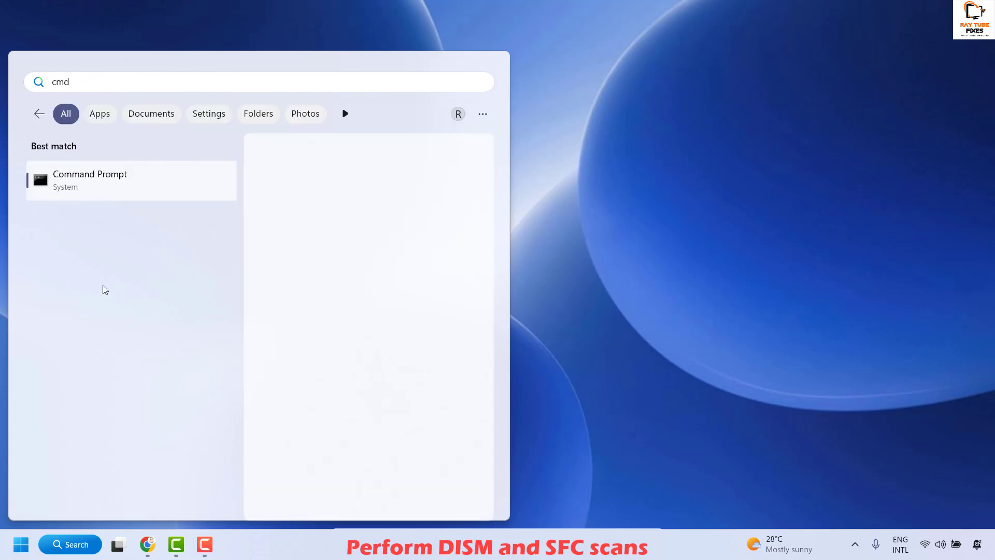
{"action": "right_click", "coordinate": [90, 179]}
{"action": "left_click", "coordinate": [110, 189]}
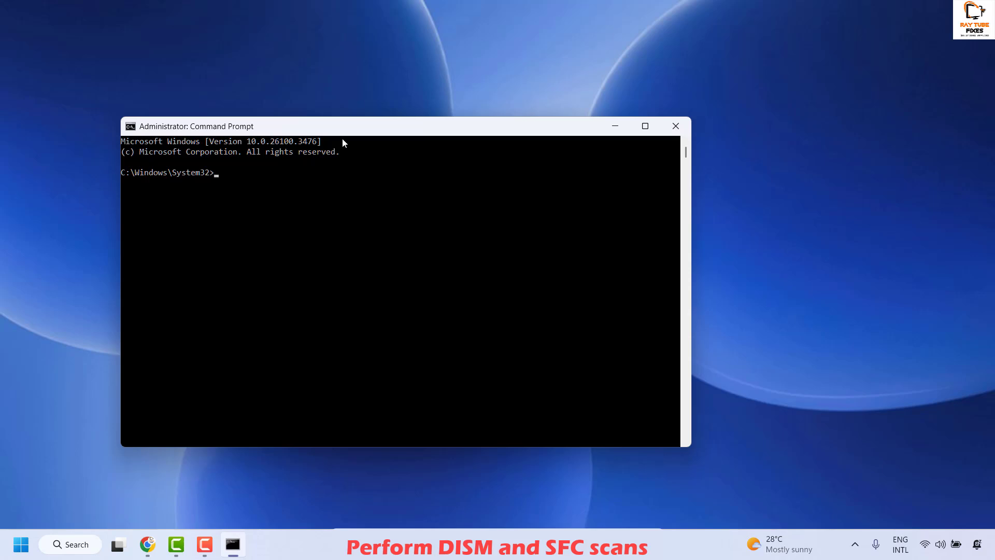
Step: Run DISM.exe /Online /Cleanup-Image /Restorehealth in the elevated Command Prompt
{"action": "left_click_drag", "start_coordinate": [416, 131], "coordinate": [588, 133]}
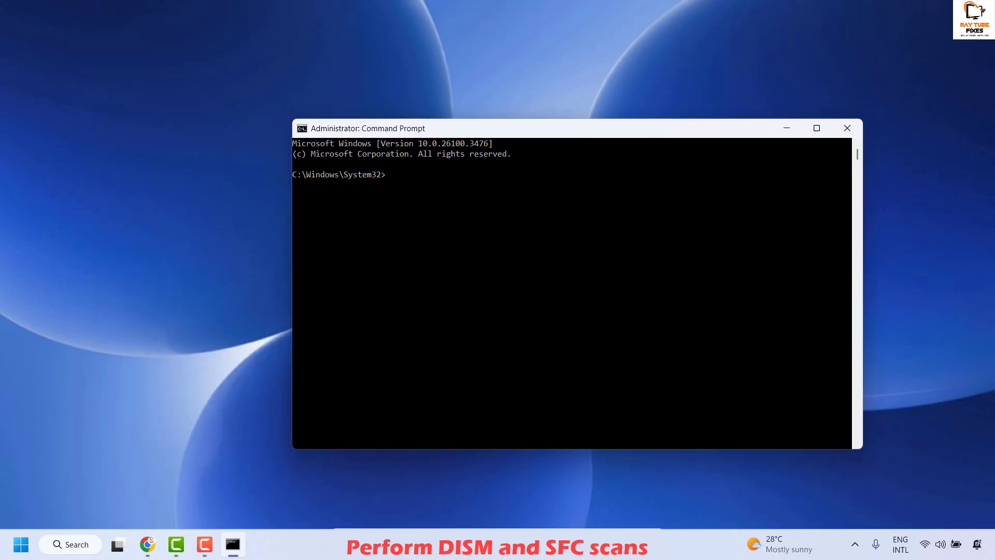
{"action": "left_click", "coordinate": [392, 174]}
{"action": "type", "text": "DISM.exe /Online /Cleanup-Image /Restorehealth"}
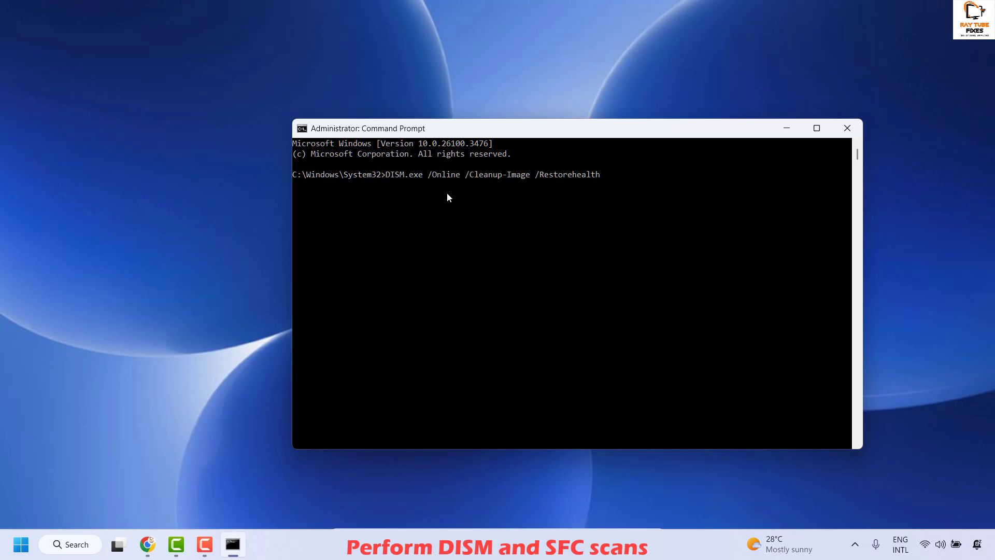
{"action": "key", "text": "Return"}
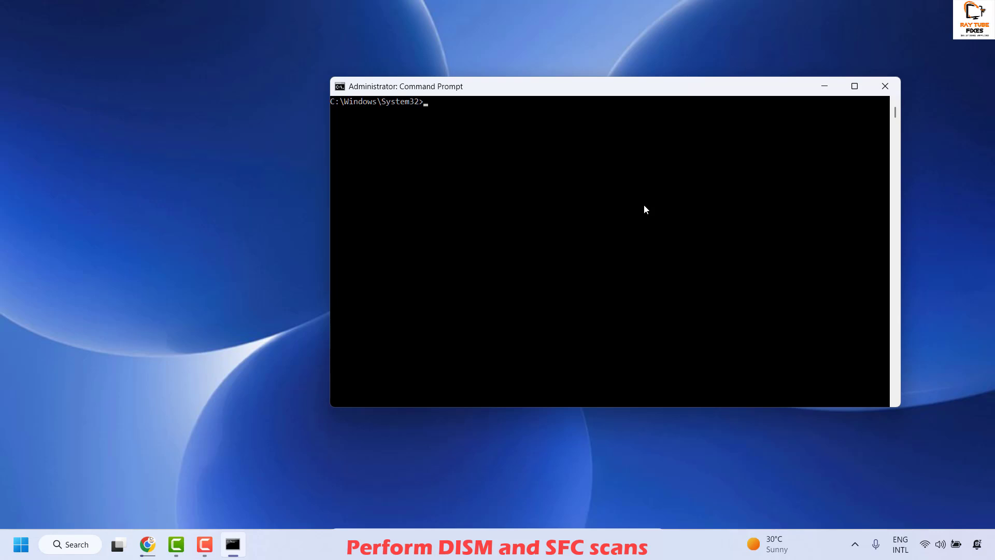
Step: Run sfc /scannow, then close the Command Prompt window
{"action": "type", "text": "sfc /scannow"}
{"action": "key", "text": "Return"}
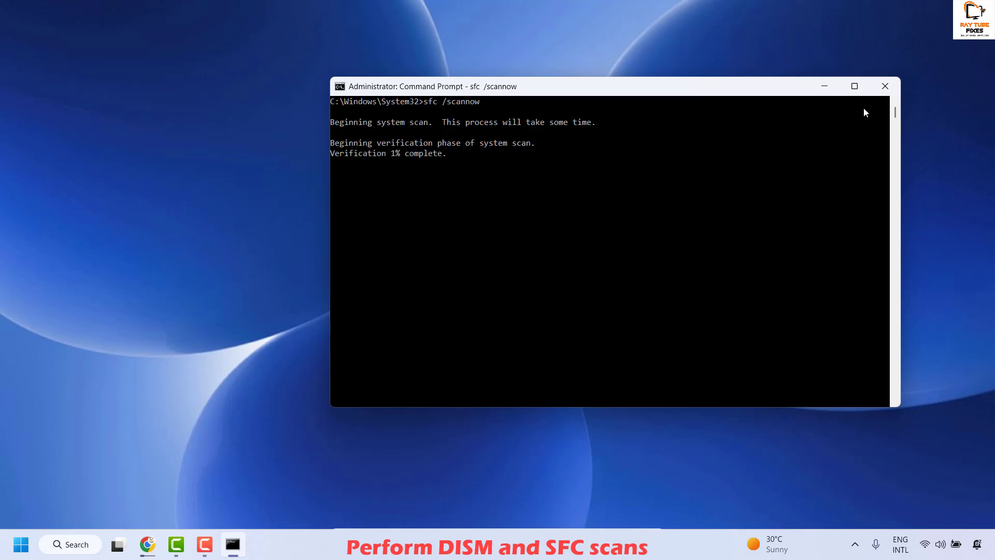
{"action": "left_click", "coordinate": [885, 86]}
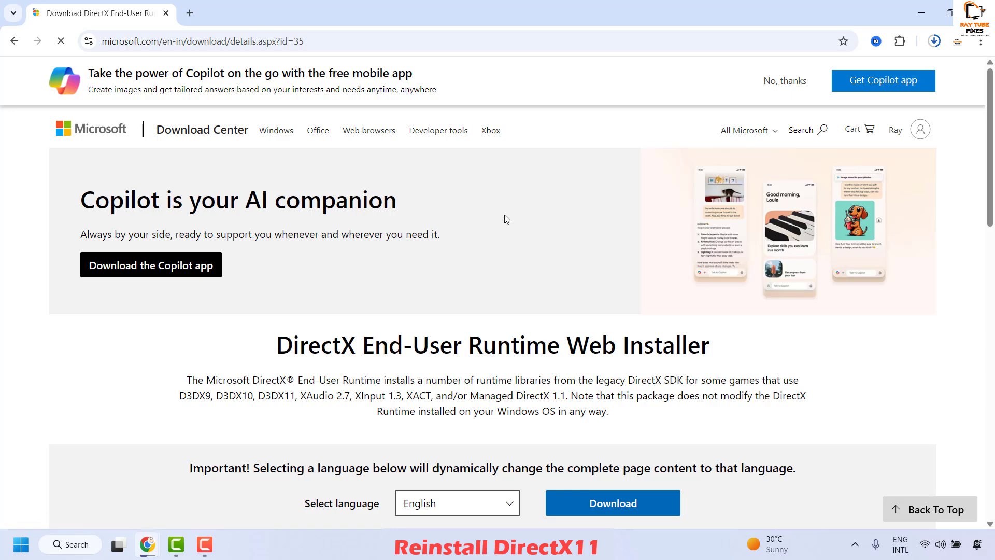
Step: Download the English DirectX End-User Runtime Web Installer (dxwebsetup.exe), then minimise the browser
{"action": "scroll", "coordinate": [506, 218], "scroll_direction": "down", "scroll_amount": 1}
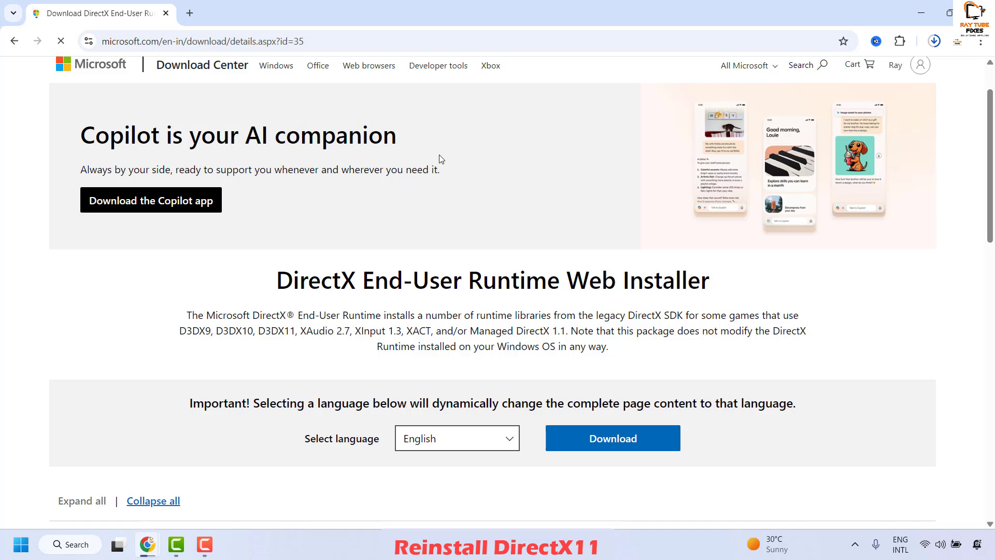
{"action": "scroll", "coordinate": [440, 155], "scroll_direction": "down", "scroll_amount": 1}
{"action": "scroll", "coordinate": [466, 239], "scroll_direction": "down", "scroll_amount": 1}
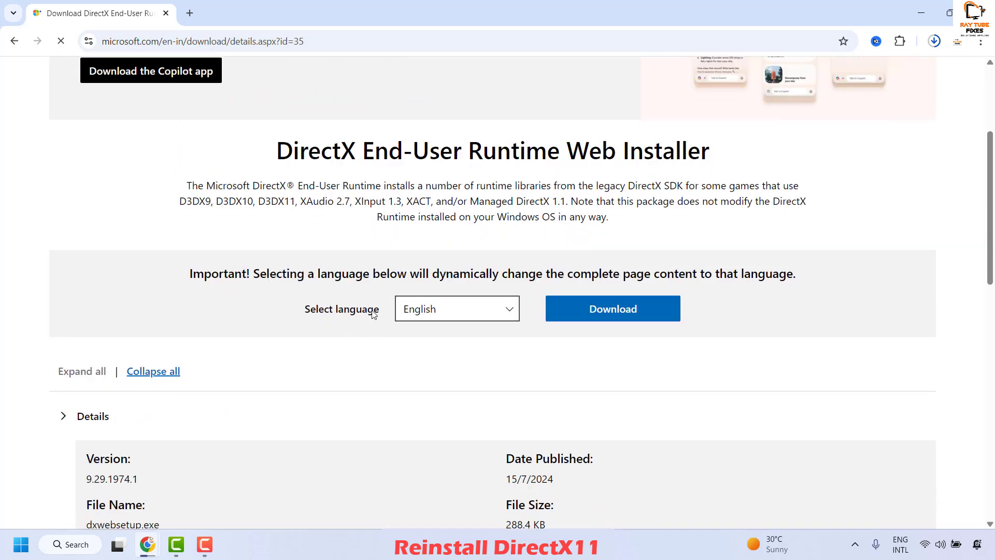
{"action": "left_click", "coordinate": [496, 321]}
{"action": "left_click", "coordinate": [750, 378]}
{"action": "left_click", "coordinate": [439, 316]}
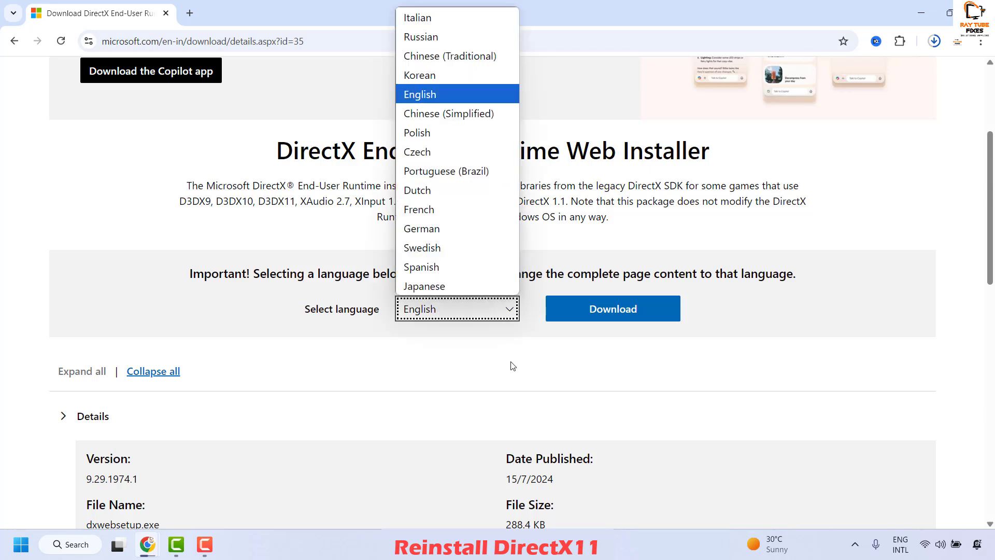
{"action": "left_click", "coordinate": [629, 317]}
{"action": "left_click", "coordinate": [635, 316]}
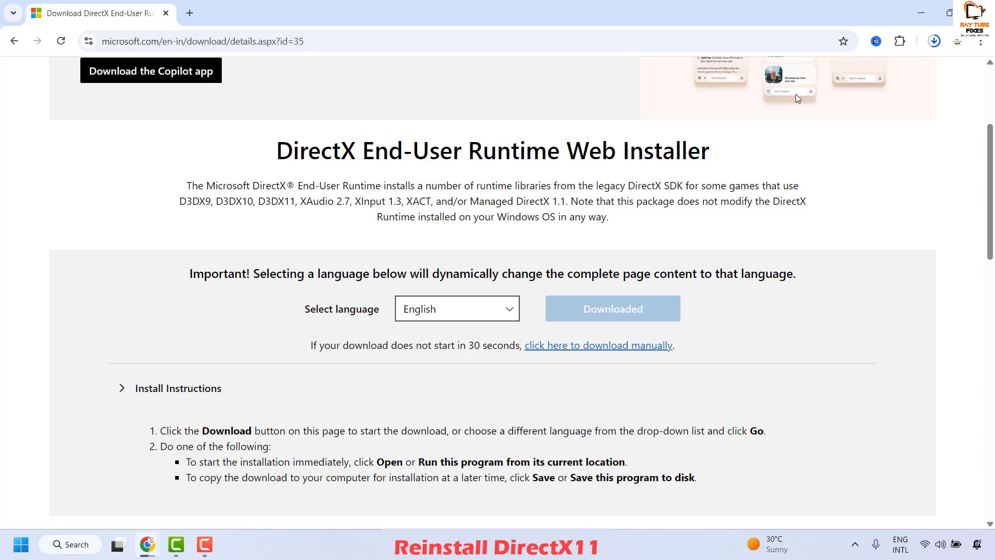
{"action": "left_click", "coordinate": [918, 14]}
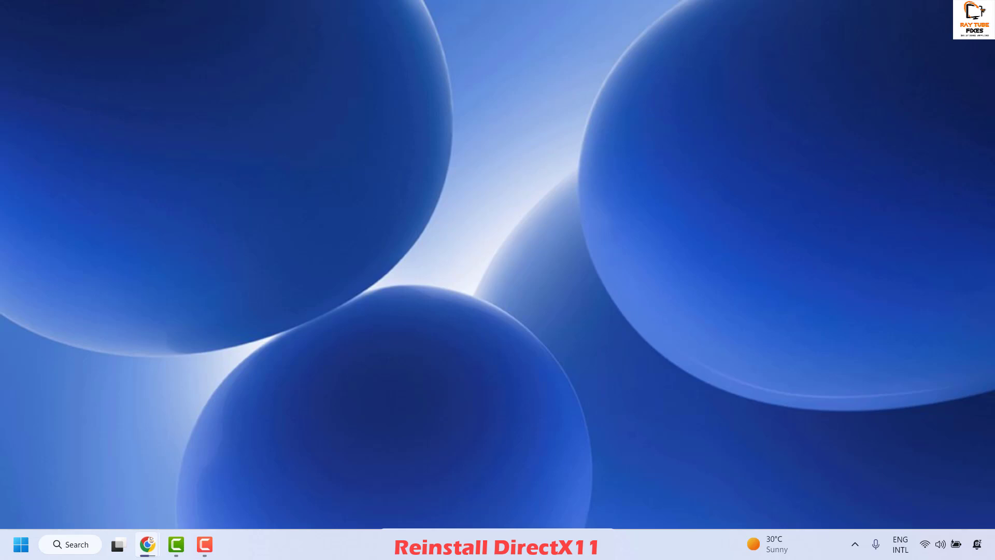